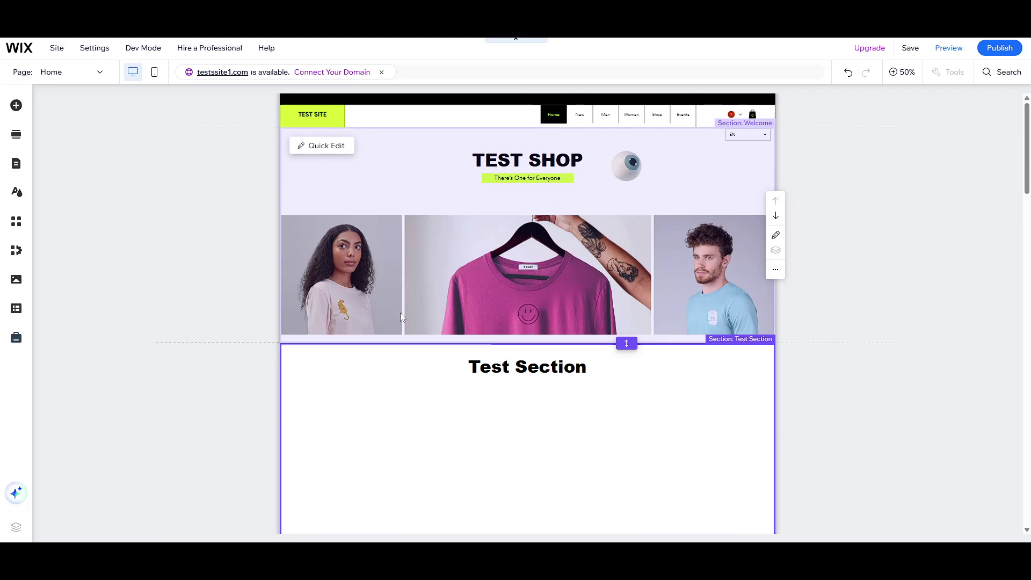
Switch the Home page to the mobile editor and set the canvas zoom to 100%.
scroll(416, 317, "down", 2)
scroll(418, 318, "up", 2)
scroll(421, 316, "up", 1)
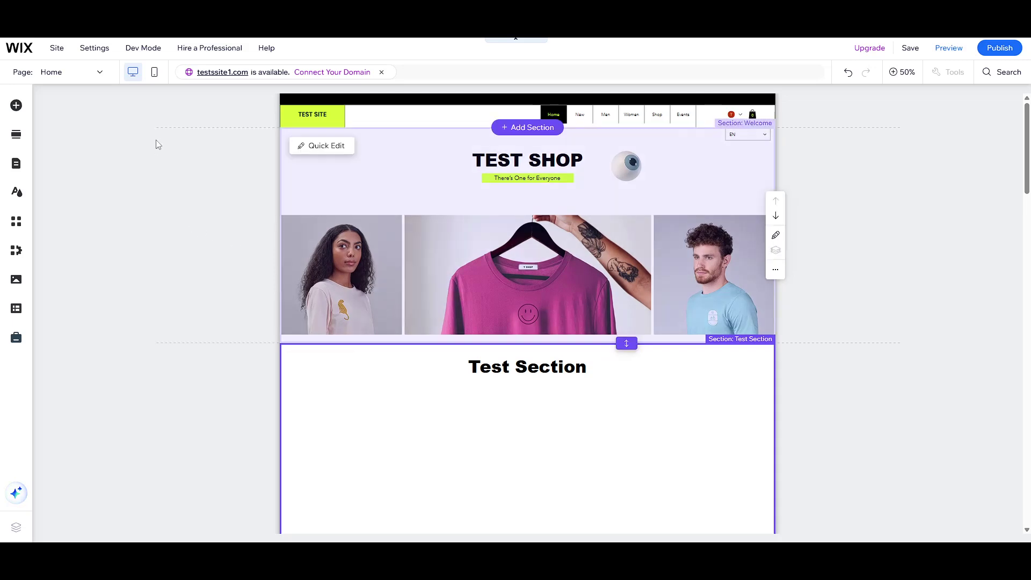
left_click(155, 75)
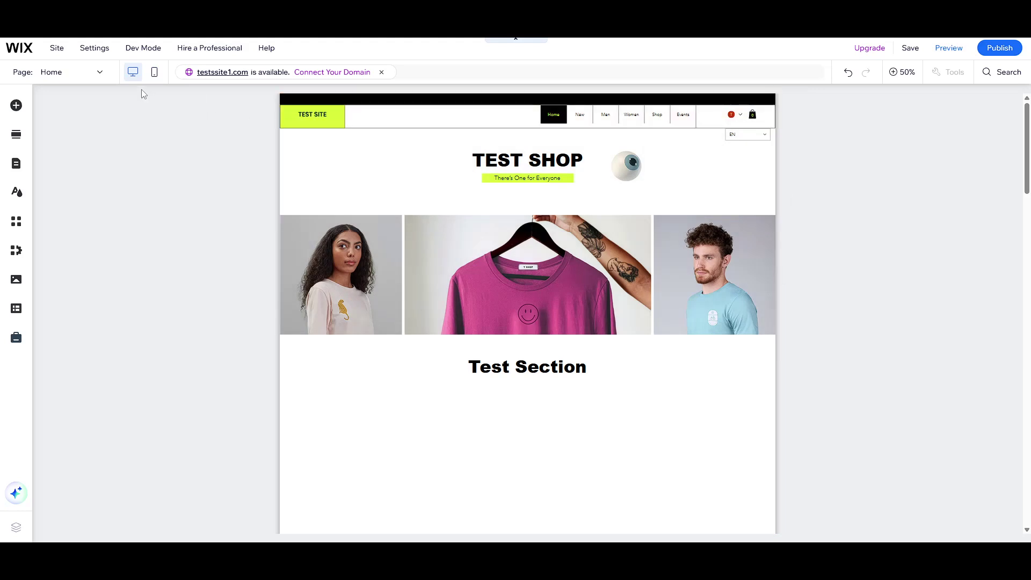
left_click(154, 75)
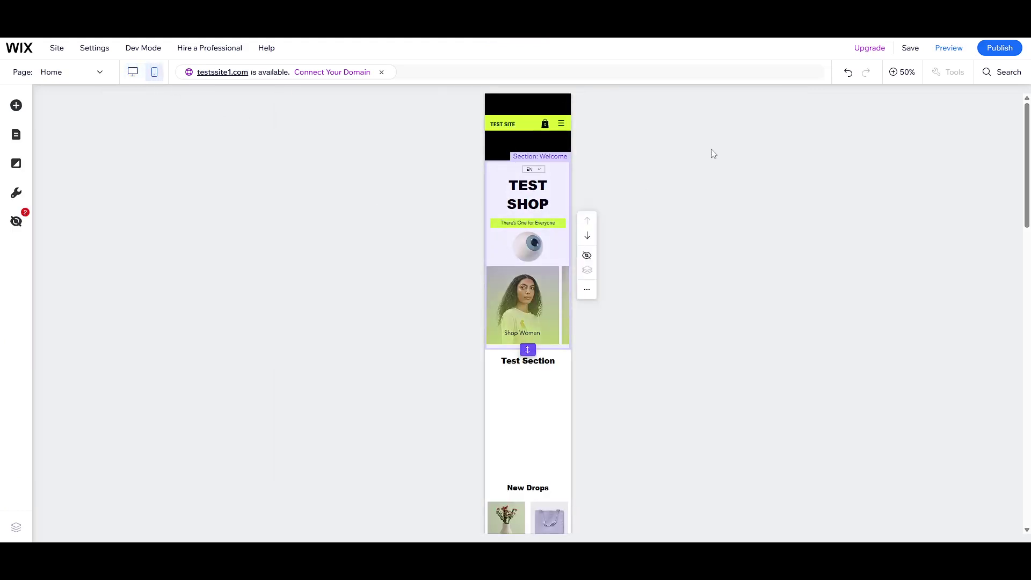
left_click(903, 75)
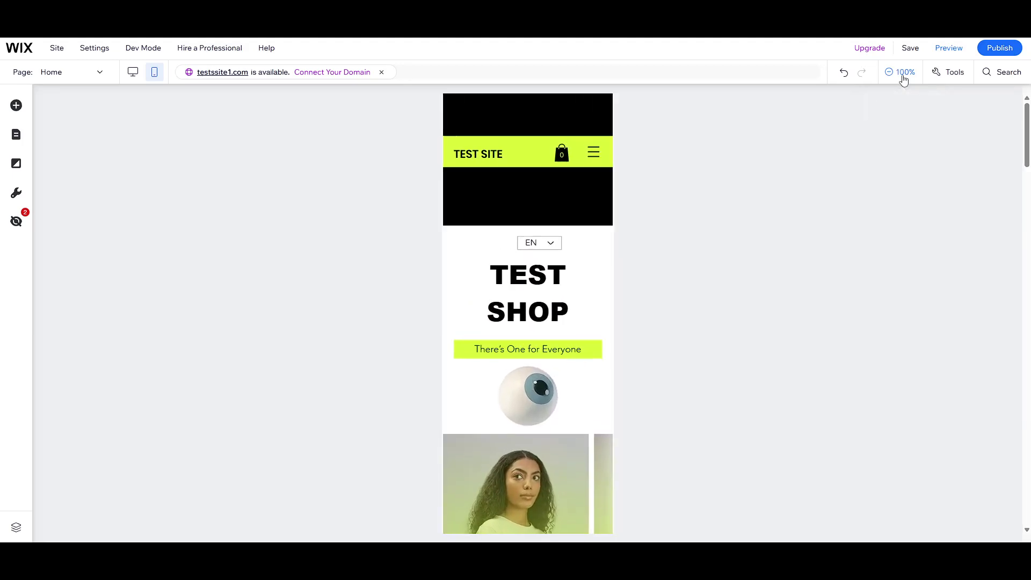
Examine the mobile layout of the Home page, from the header and Welcome section through the New Drops products.
scroll(436, 199, "down", 2)
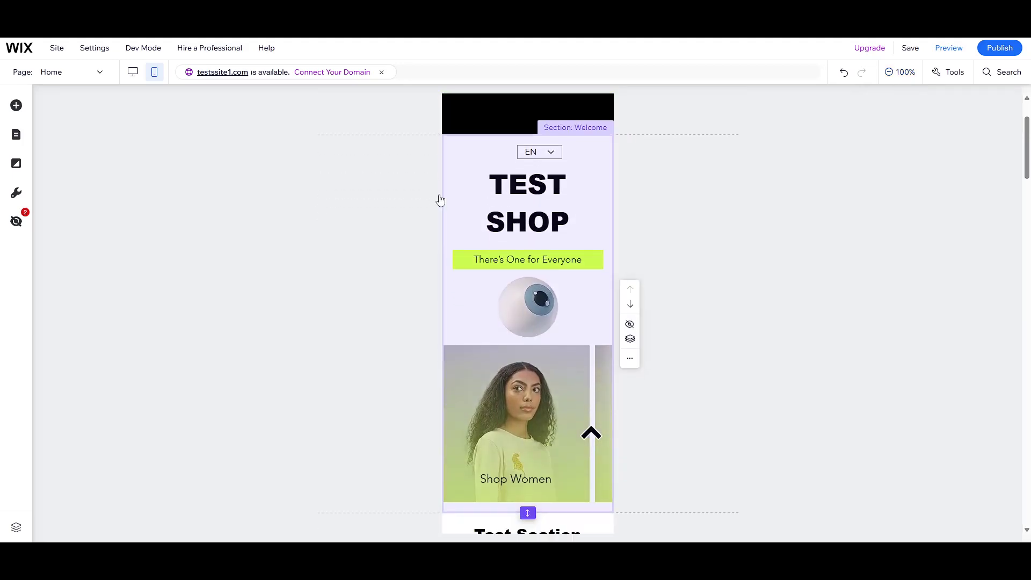
scroll(440, 200, "down", 4)
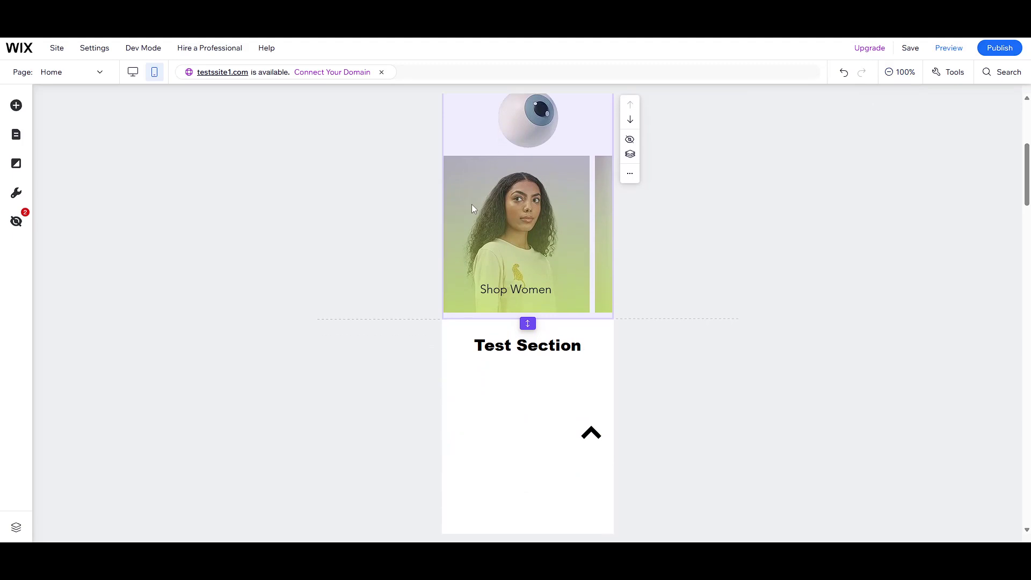
scroll(473, 208, "down", 4)
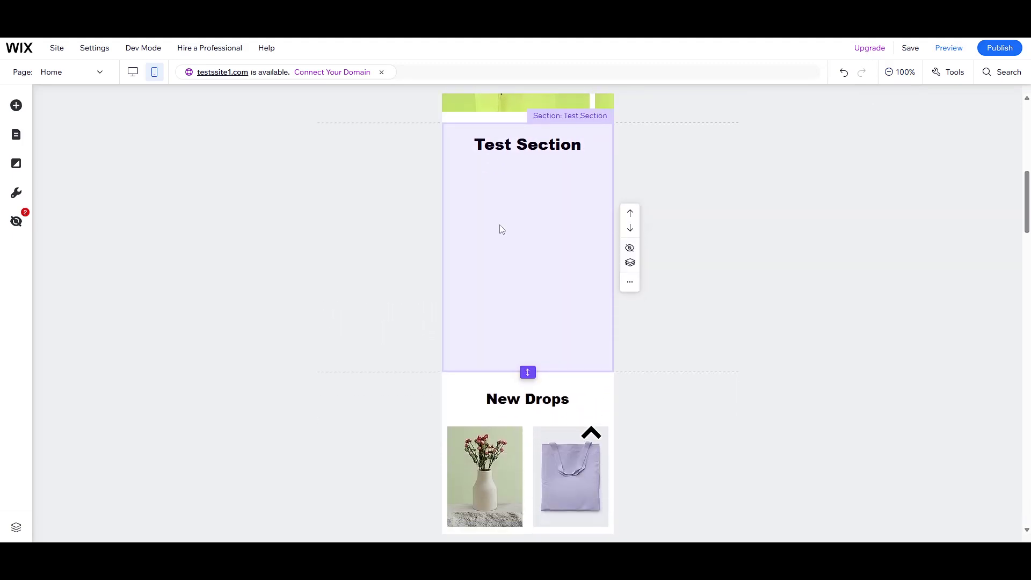
scroll(501, 229, "down", 5)
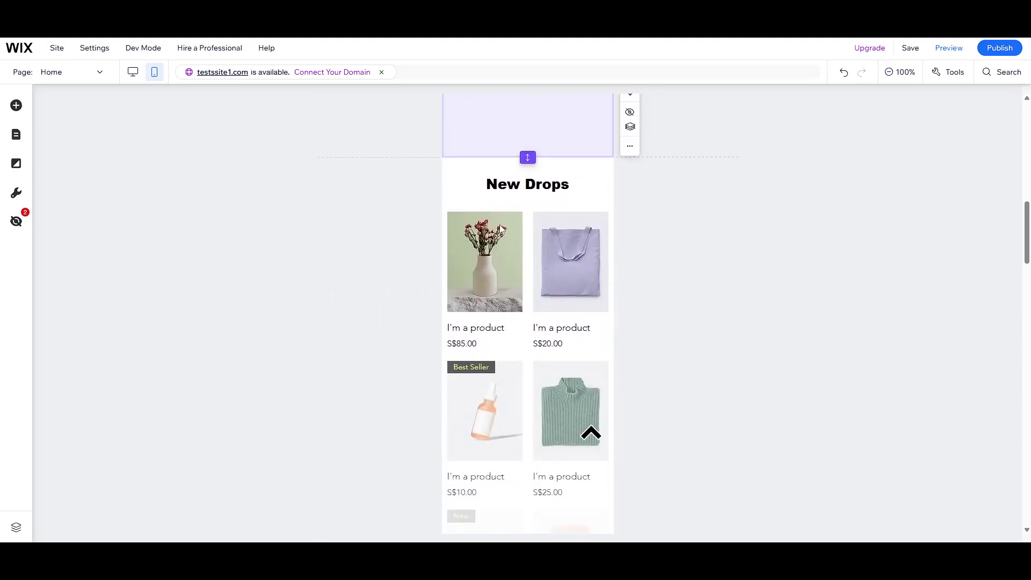
scroll(500, 228, "down", 5)
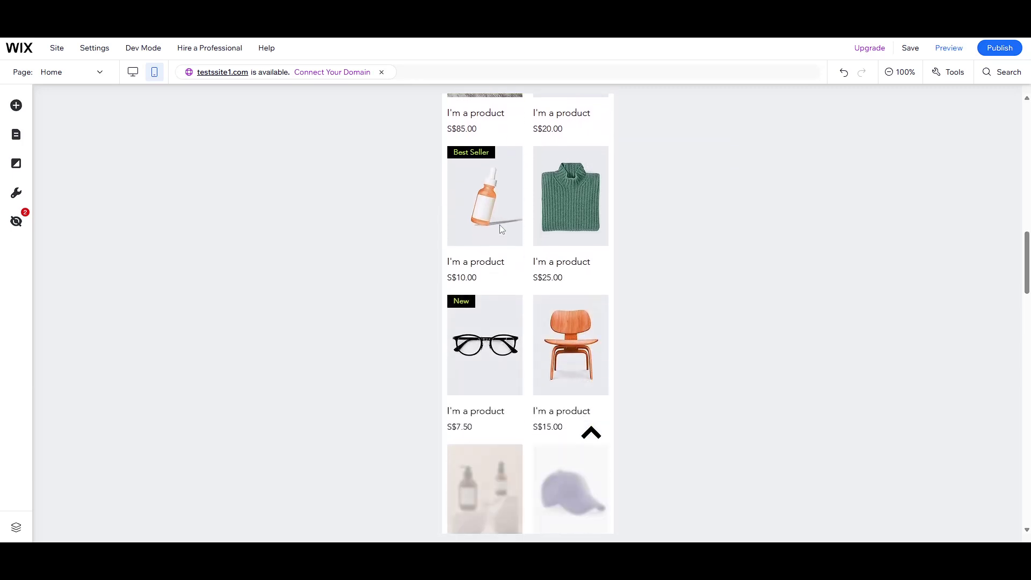
scroll(520, 247, "down", 4)
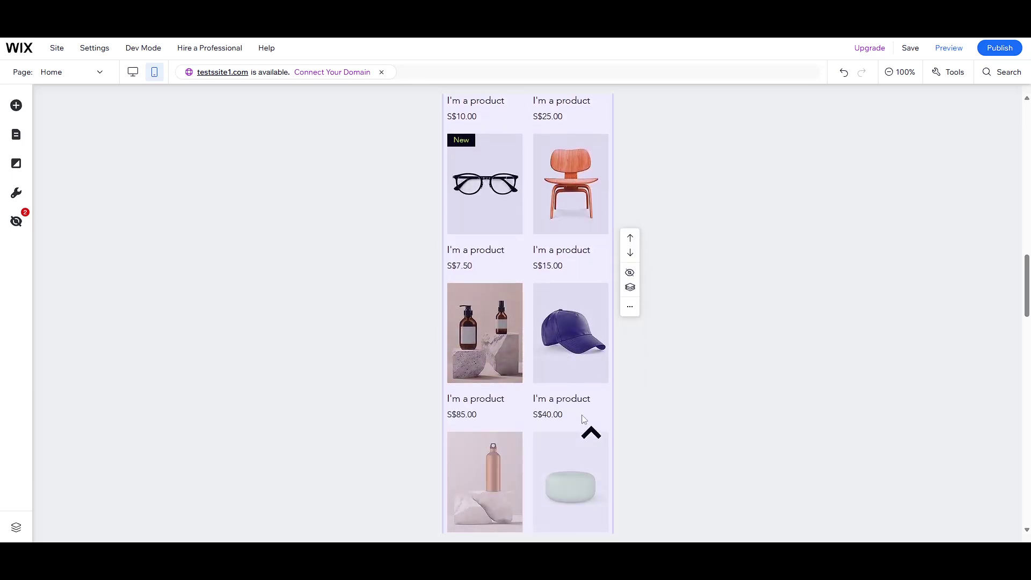
scroll(563, 382, "up", 1)
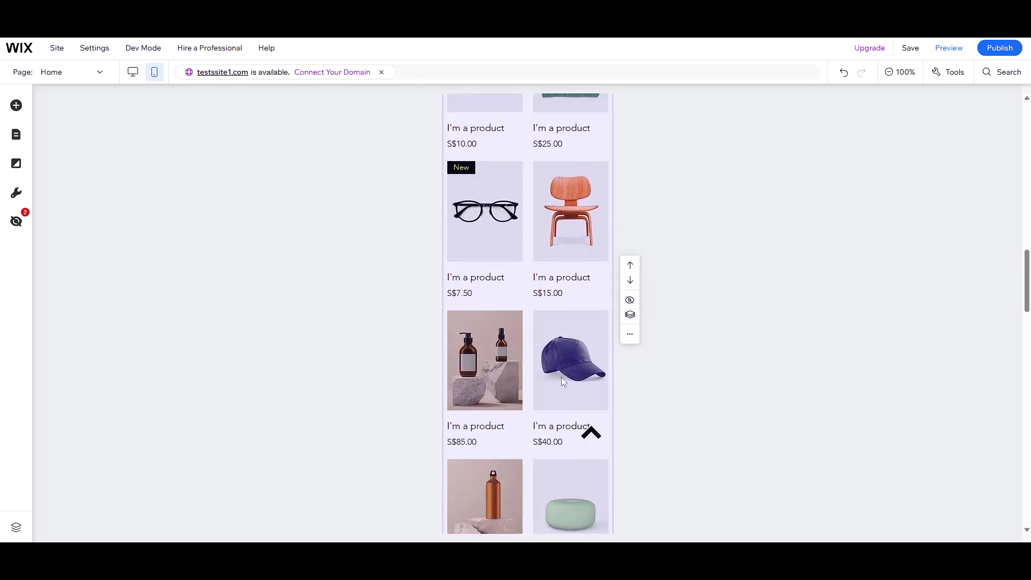
scroll(562, 382, "up", 7)
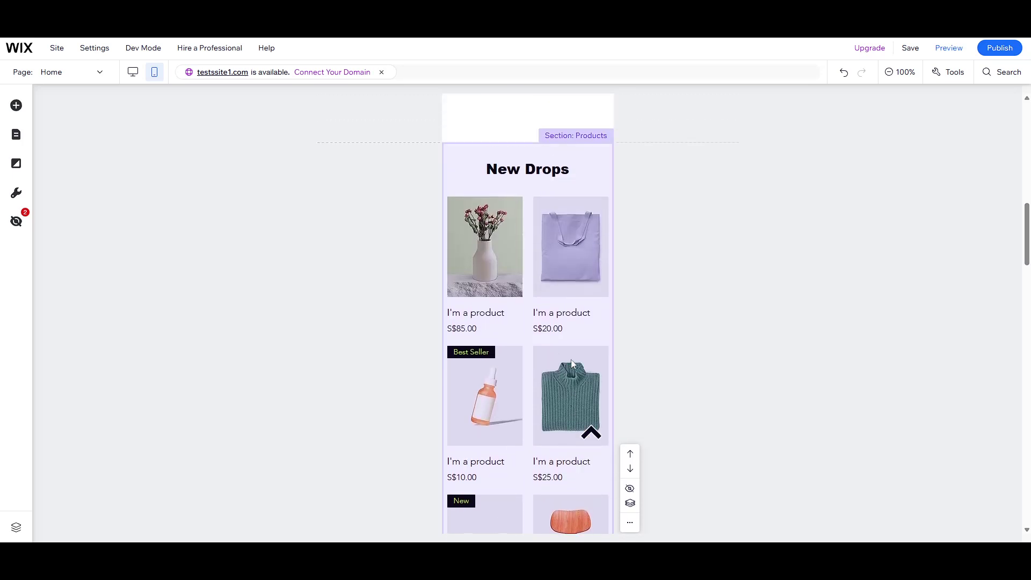
scroll(575, 354, "up", 6)
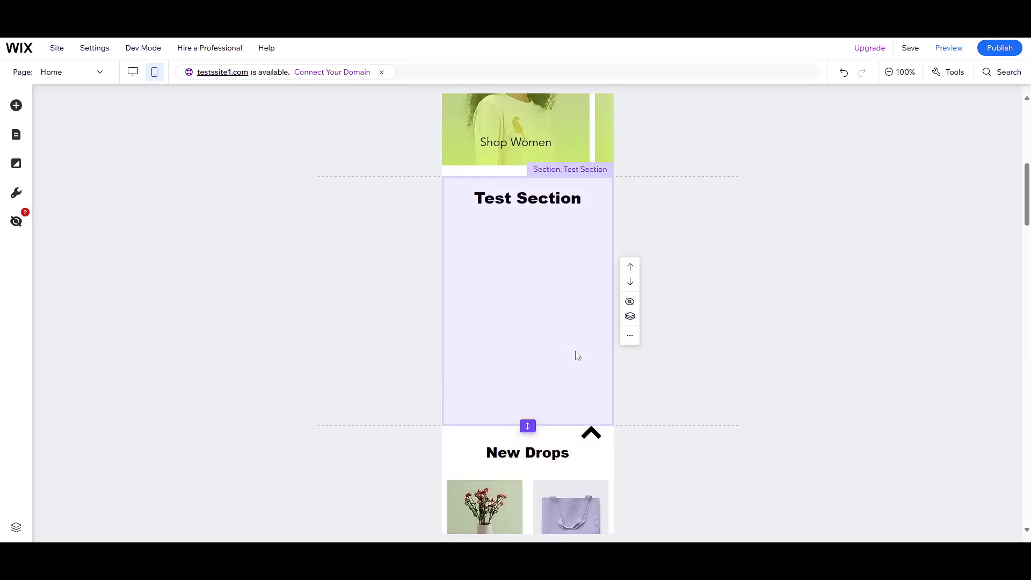
scroll(577, 355, "up", 5)
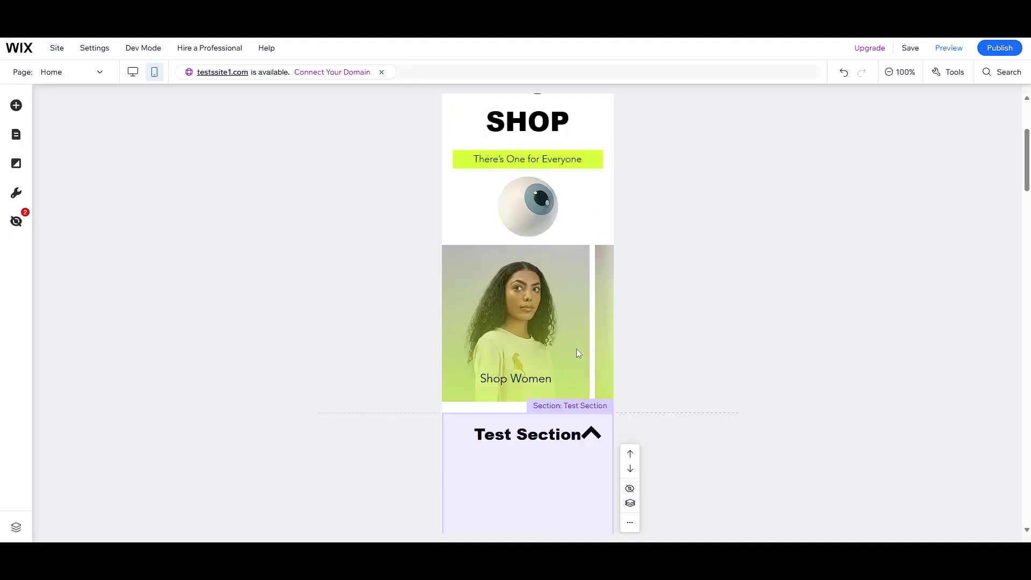
scroll(577, 353, "up", 4)
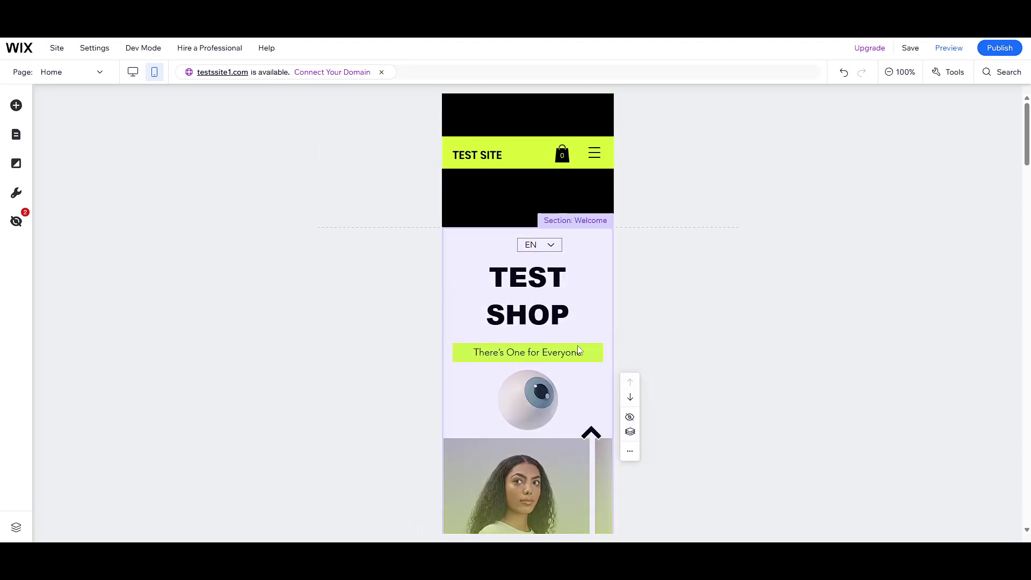
scroll(574, 340, "down", 4)
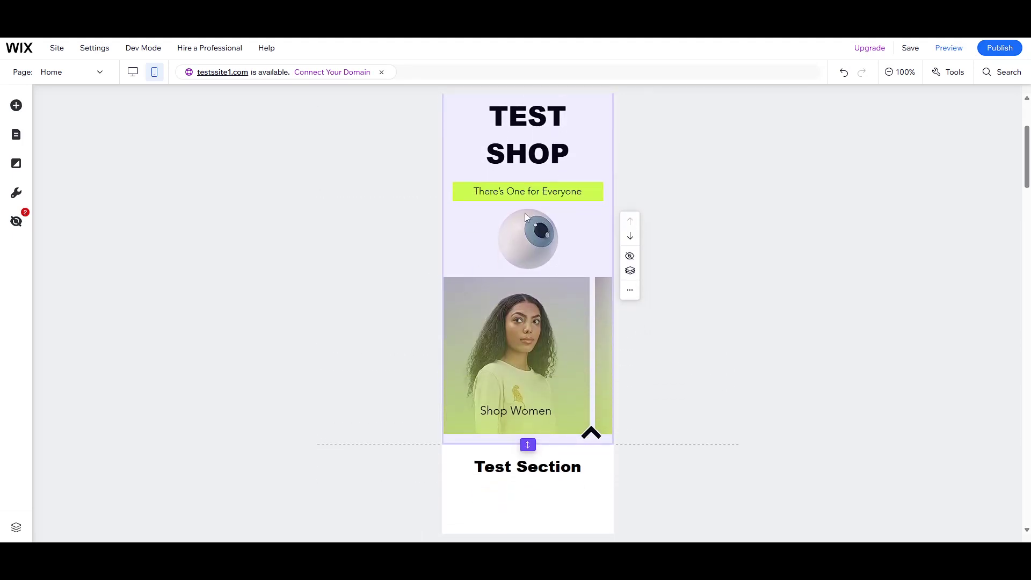
scroll(514, 239, "down", 6)
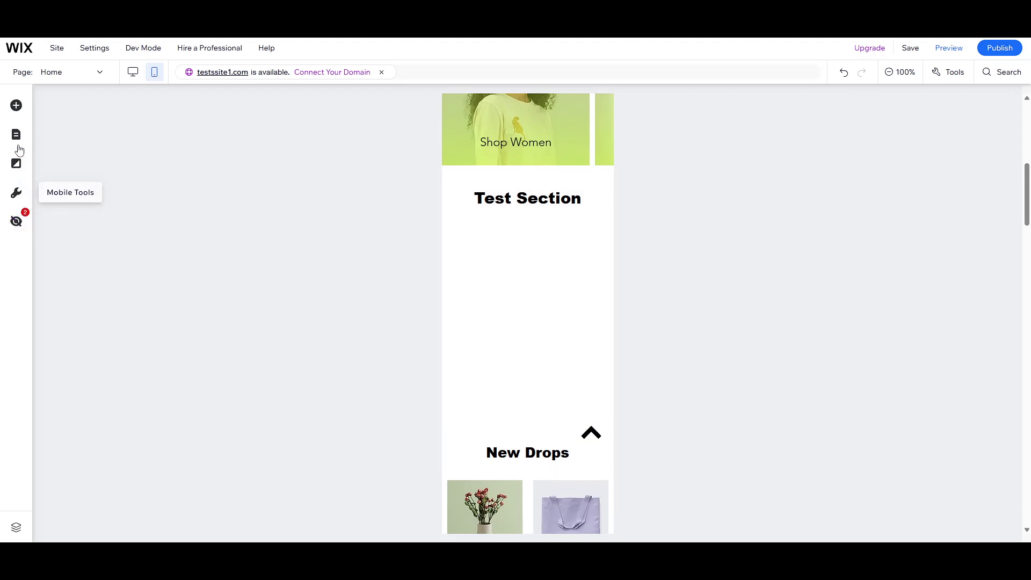
Browse the elements that can be added to the mobile site, including text, images, buttons, social and embed code, plus the mobile background options.
left_click(17, 107)
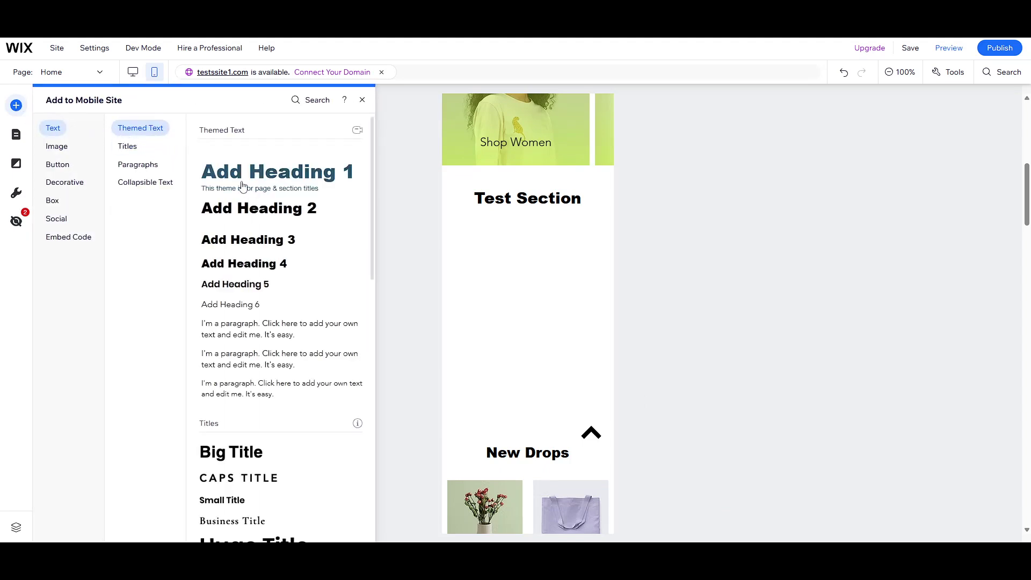
left_click(59, 149)
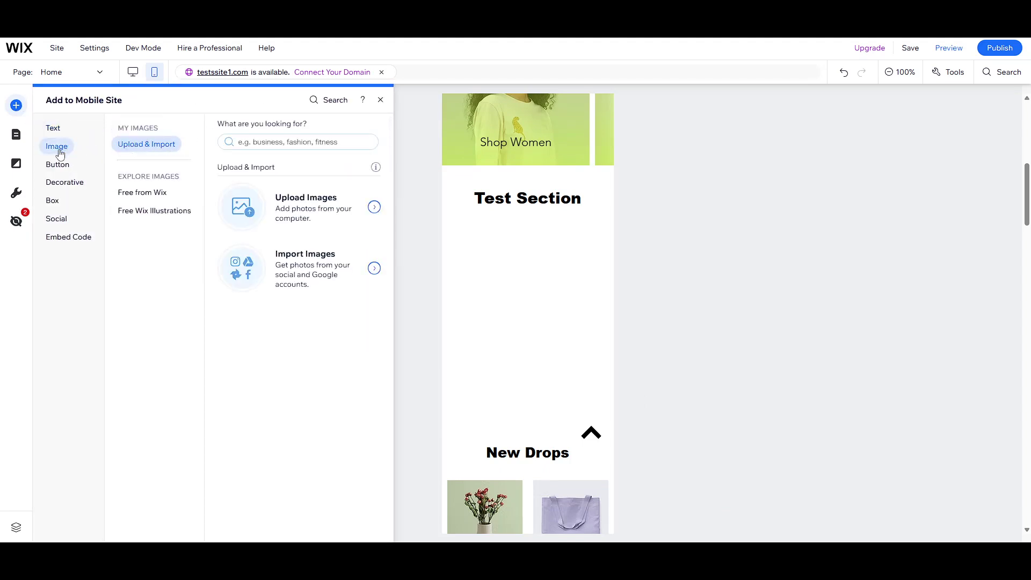
left_click(58, 165)
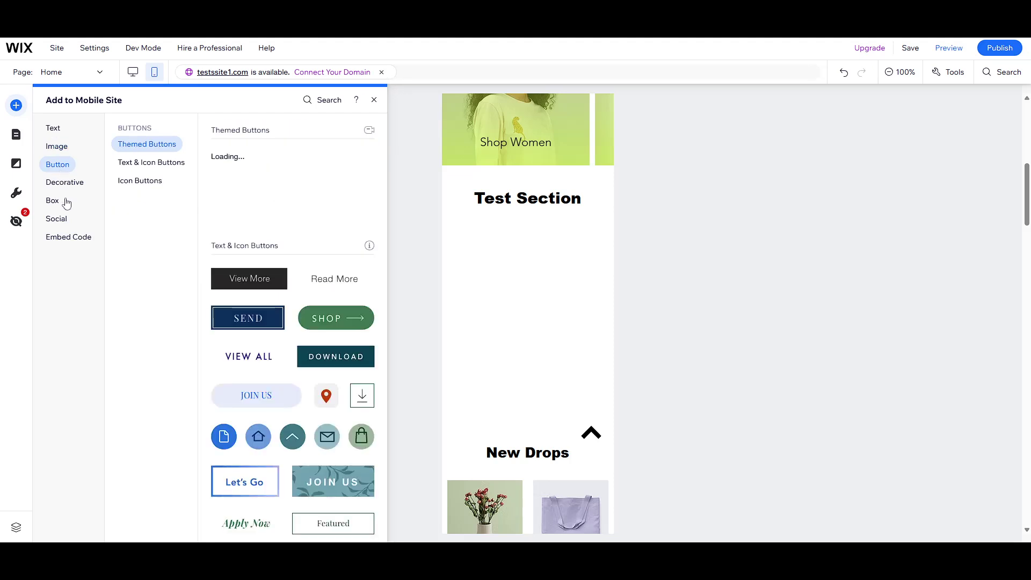
left_click(63, 218)
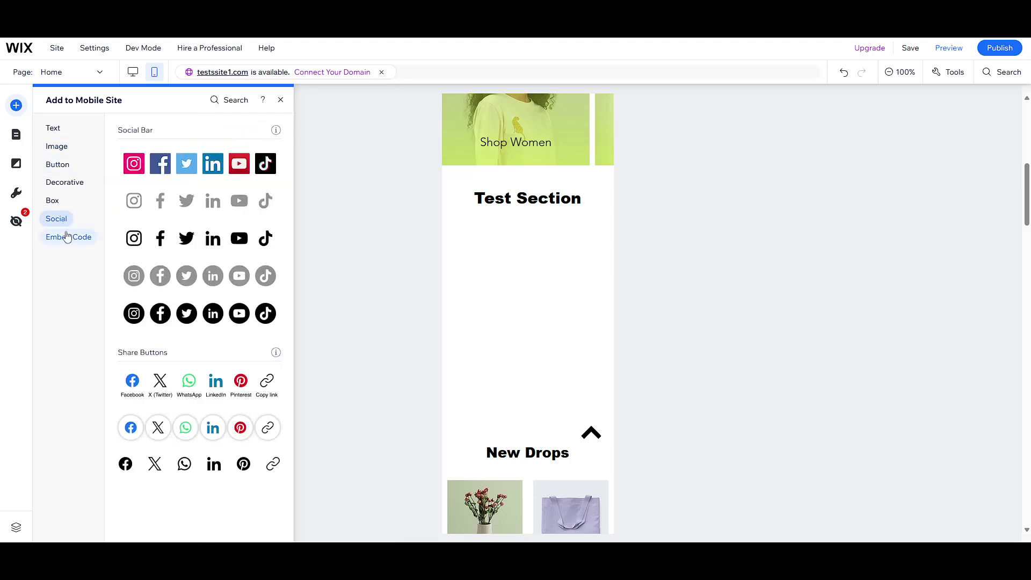
left_click(66, 238)
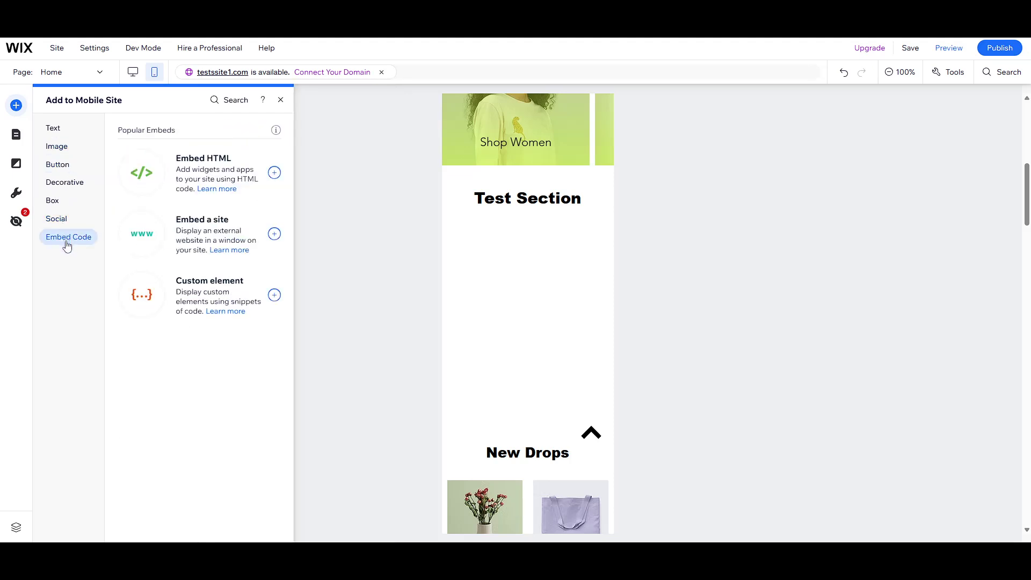
left_click(64, 183)
left_click(57, 165)
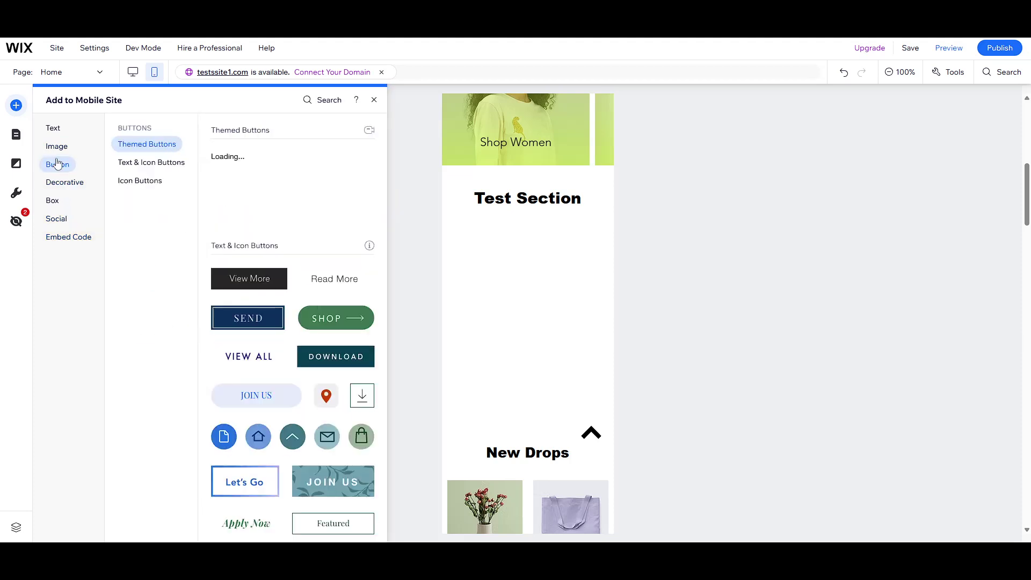
left_click(57, 146)
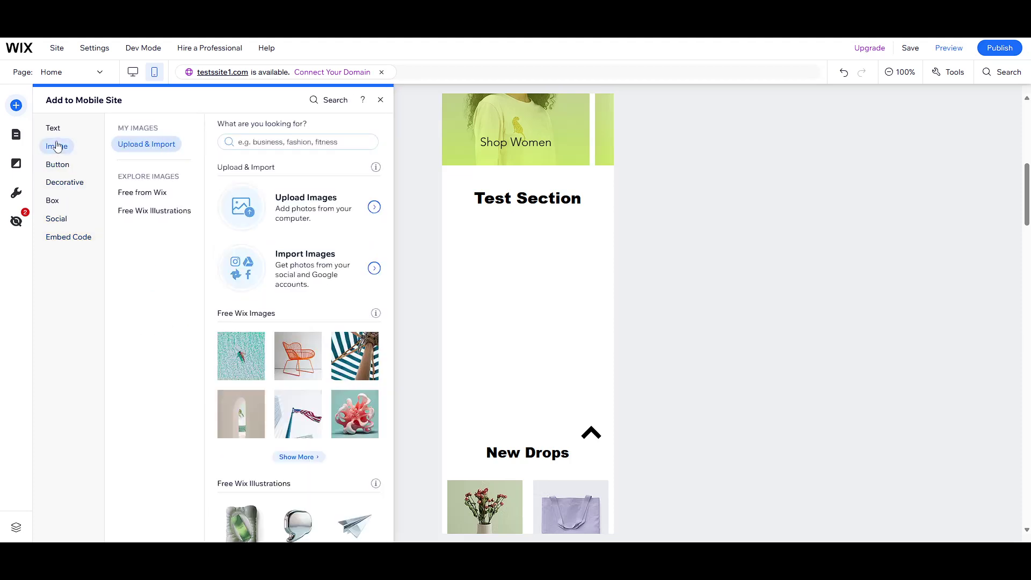
left_click(15, 170)
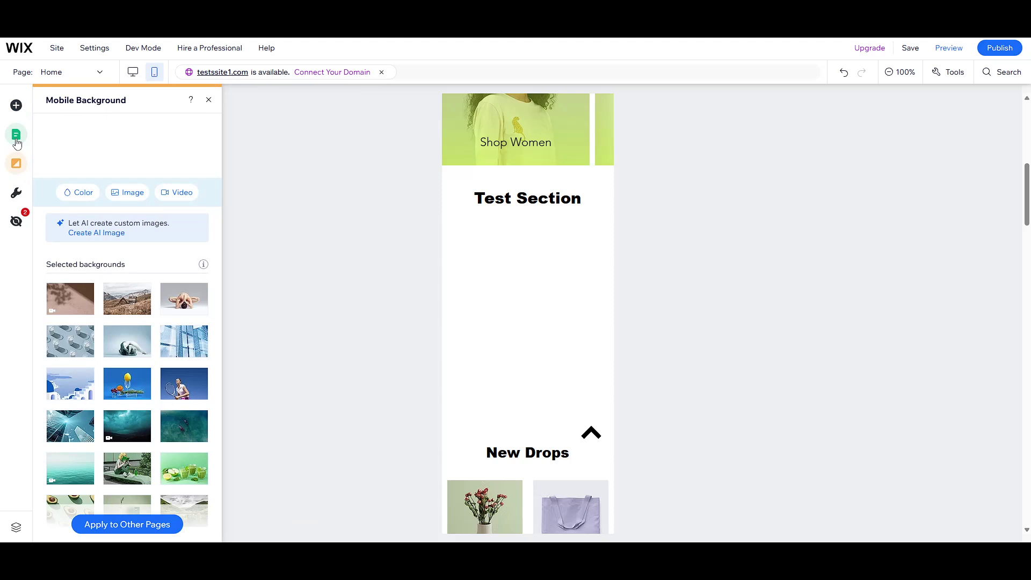
Add a quick action bar to the mobile site and leave its phone, email and Facebook actions at their defaults.
left_click(15, 193)
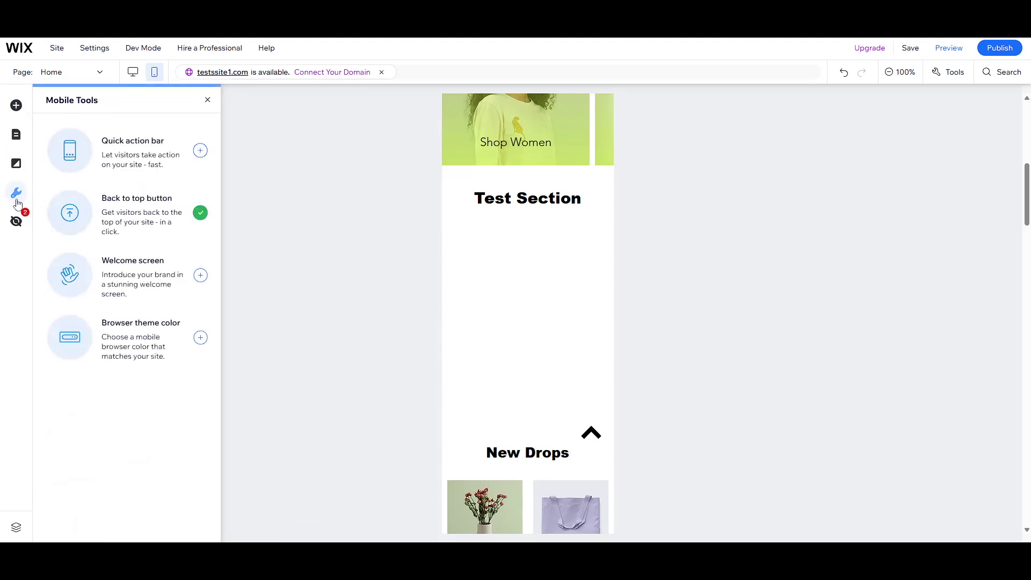
left_click(200, 151)
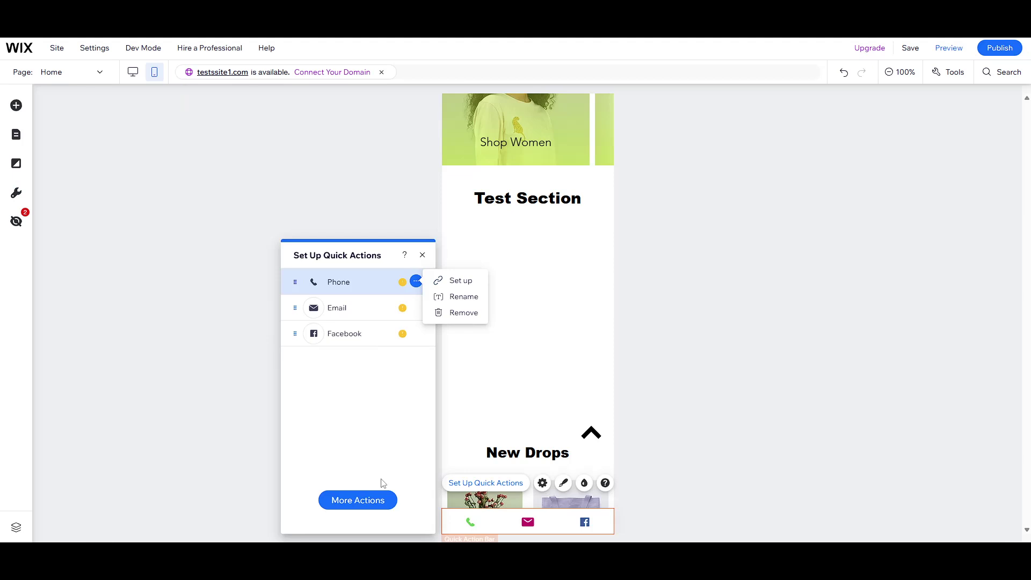
left_click(374, 506)
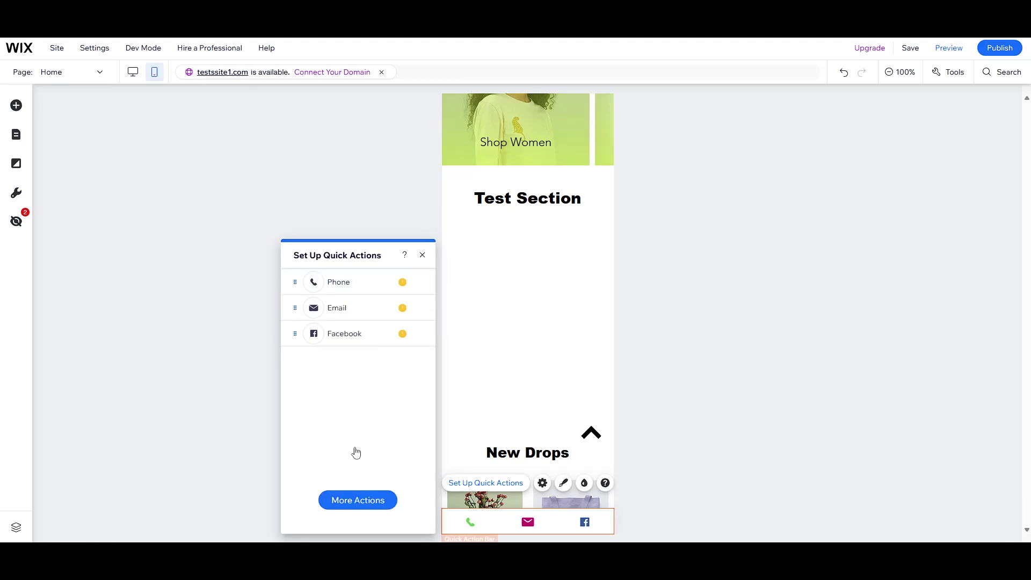
left_click(423, 255)
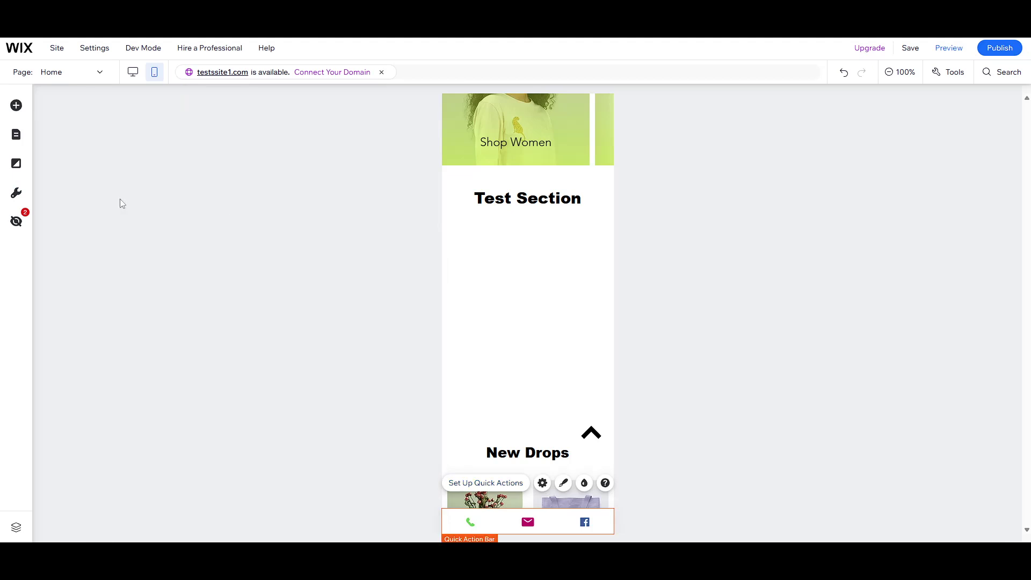
Review the remaining mobile tools, including the Welcome screen design options, without adding a welcome screen.
left_click(16, 193)
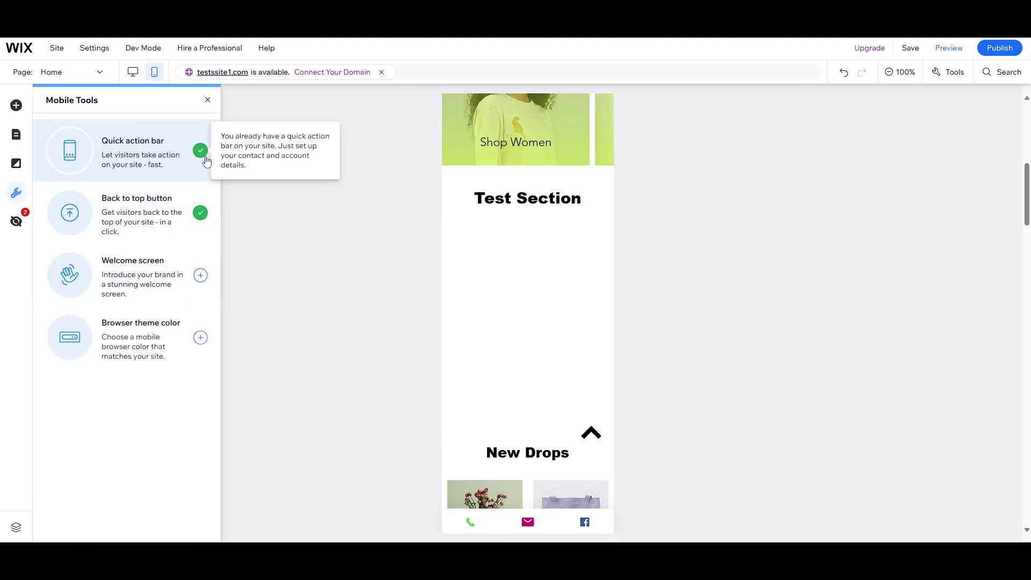
left_click(207, 162)
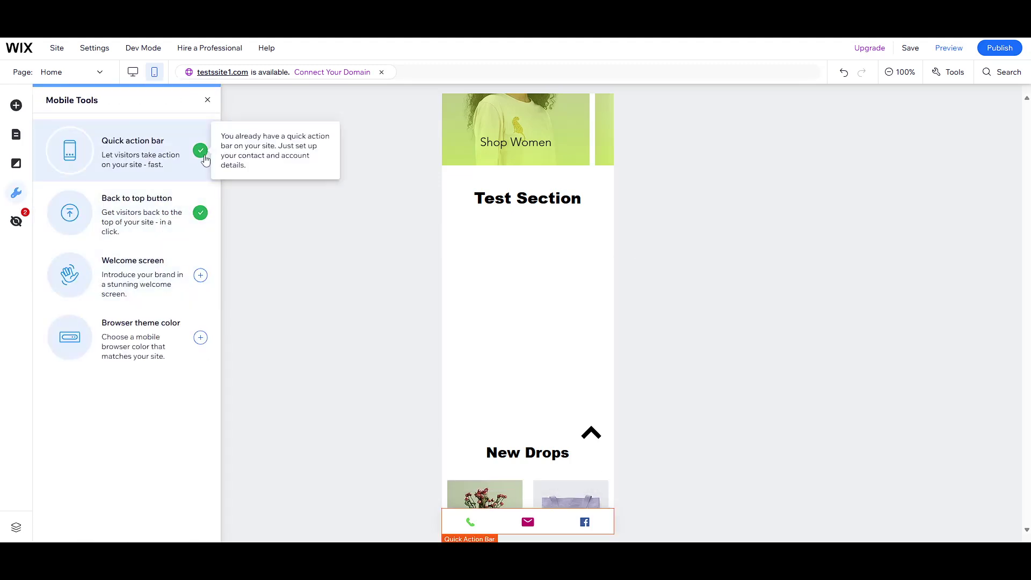
left_click(201, 276)
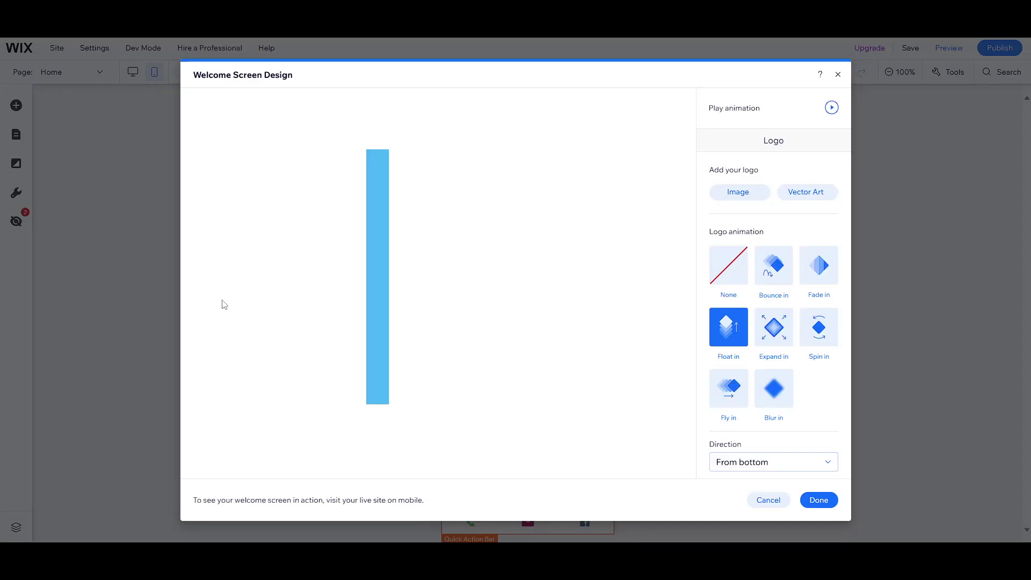
left_click(838, 74)
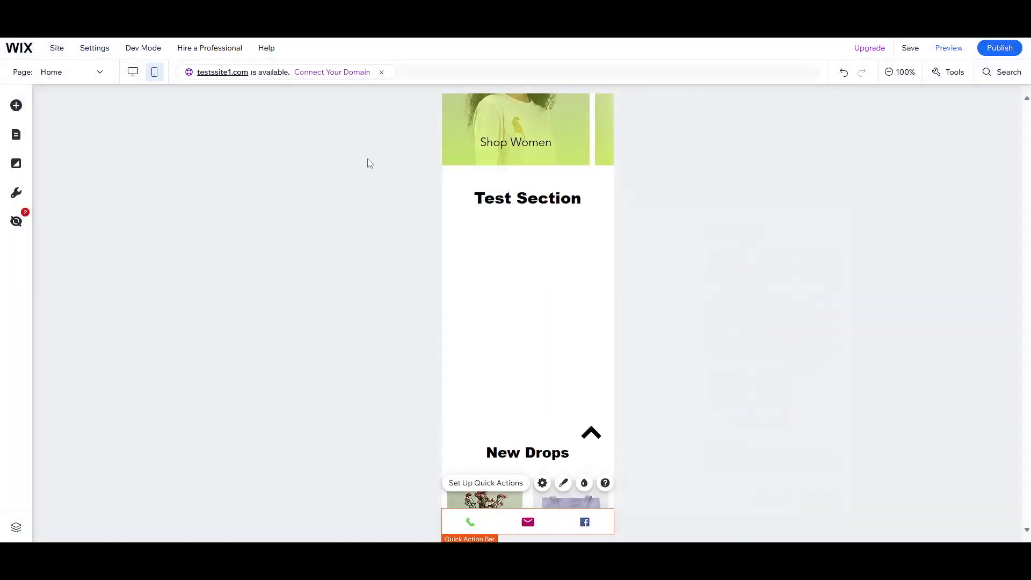
left_click(16, 194)
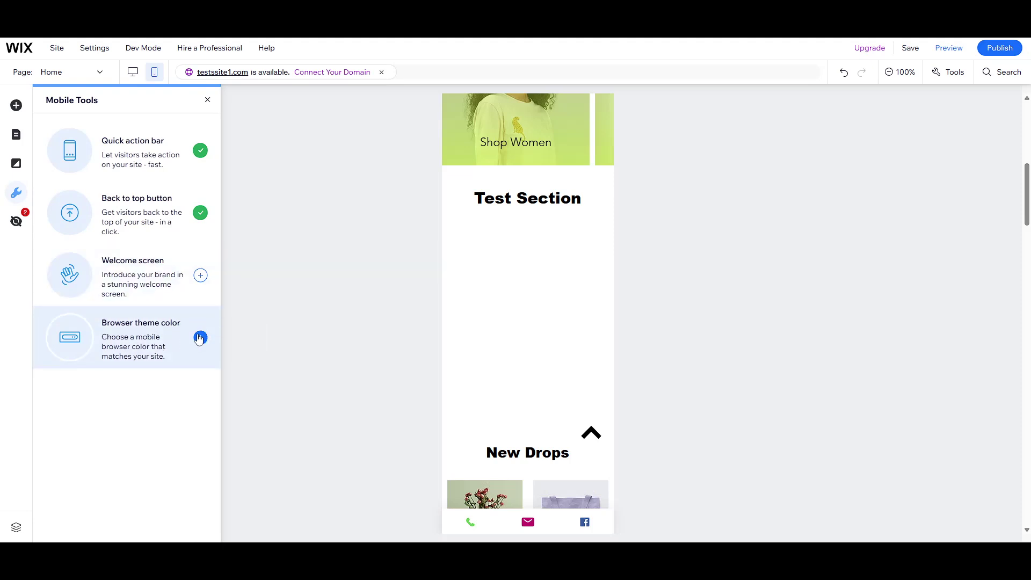
left_click(564, 333)
scroll(564, 328, "down", 5)
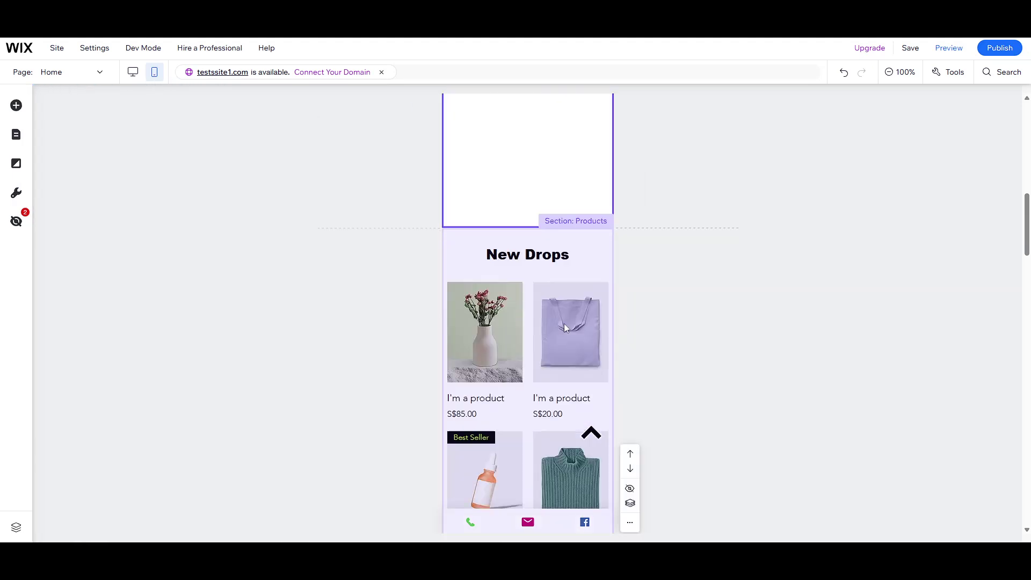
Examine the rest of the Home page's mobile layout, from the New Drops products through the map, video and special offers to the footer.
scroll(564, 325, "down", 2)
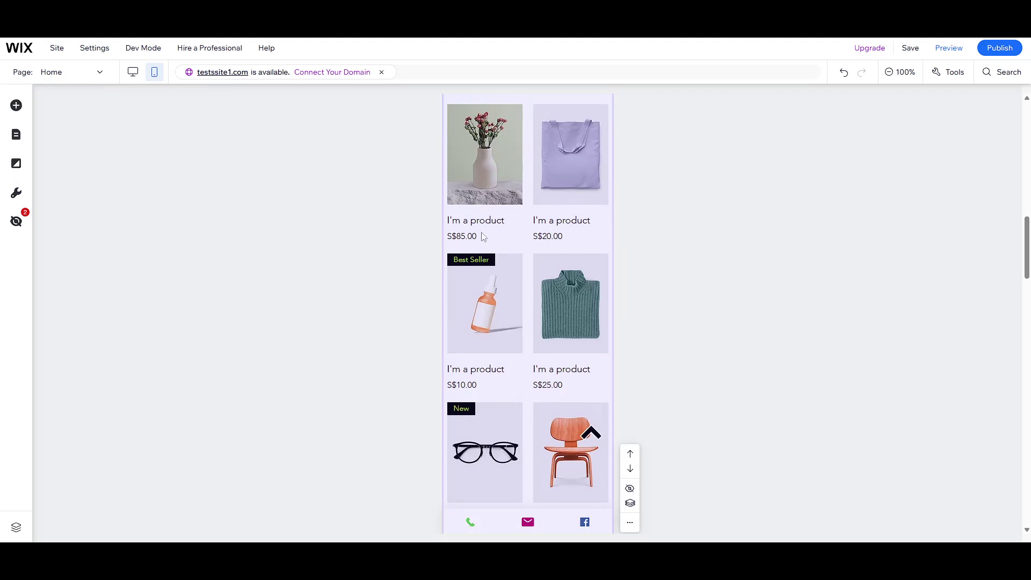
scroll(472, 263, "down", 1)
scroll(465, 324, "down", 3)
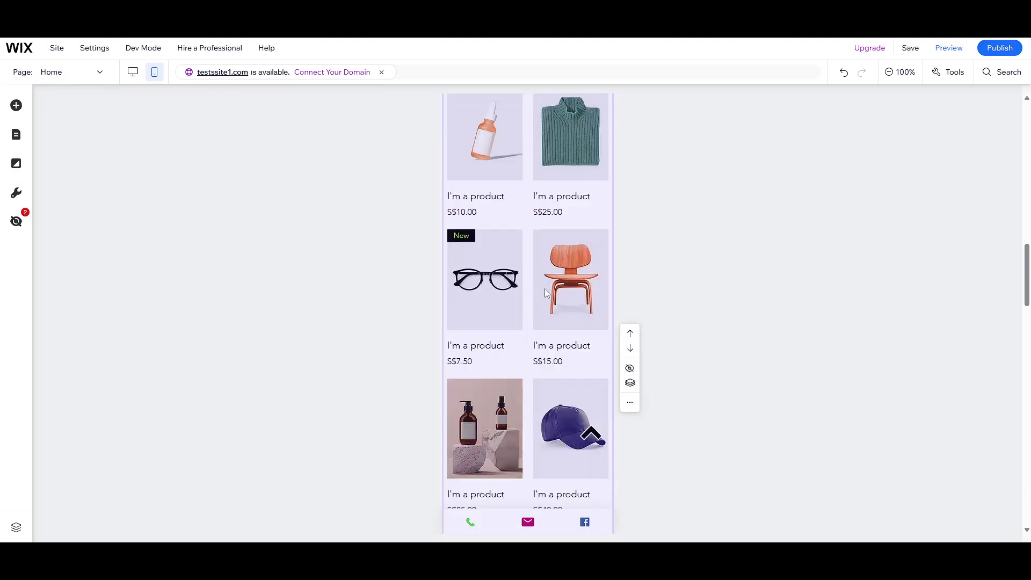
scroll(542, 327, "down", 7)
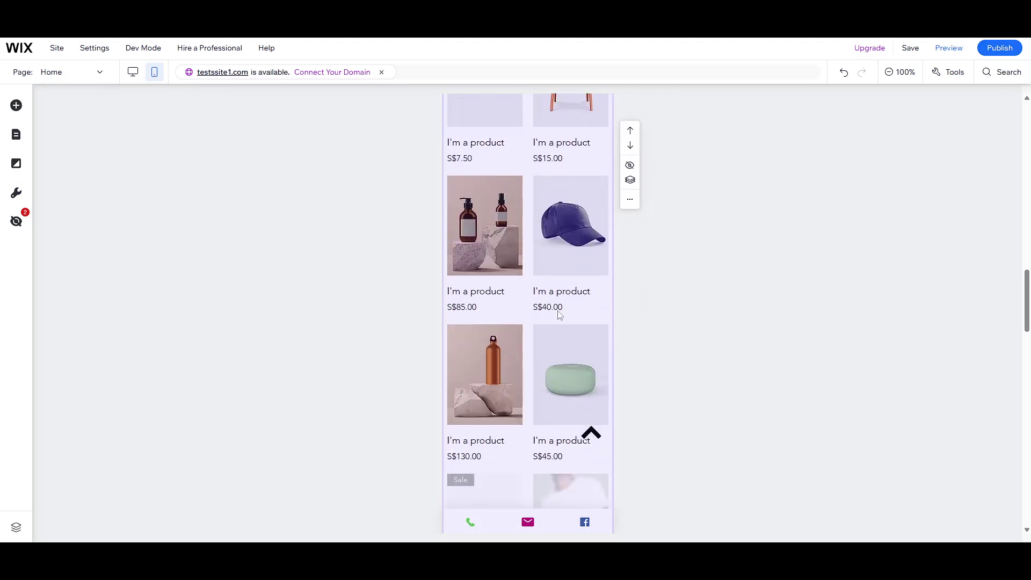
scroll(518, 314, "down", 3)
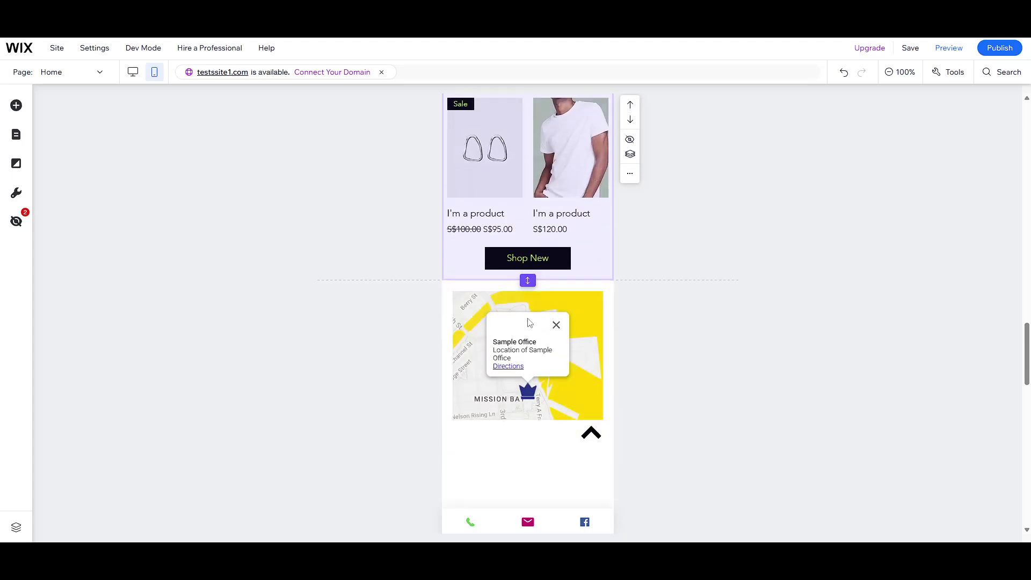
scroll(528, 339, "down", 2)
scroll(529, 344, "down", 3)
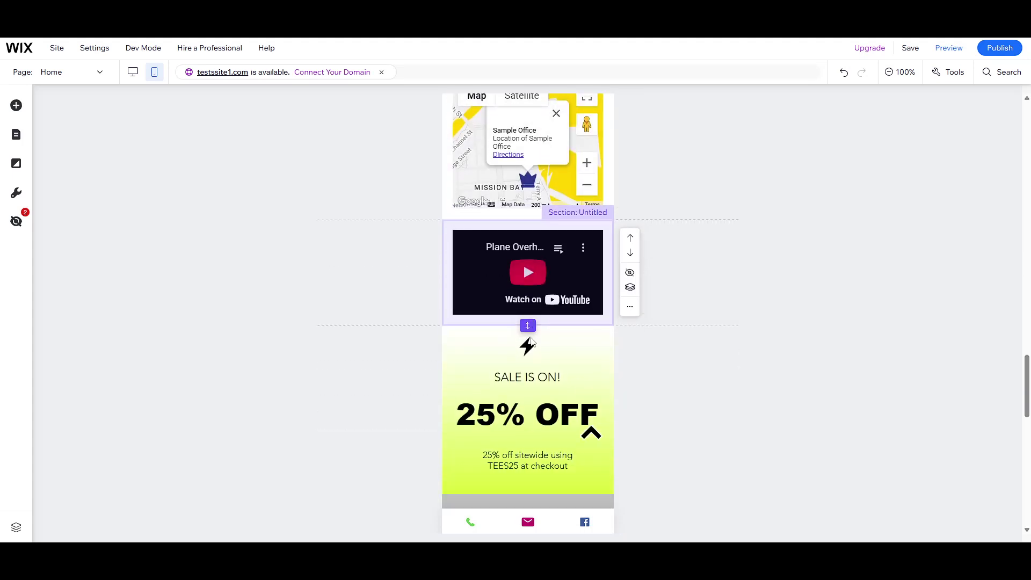
scroll(553, 280, "down", 4)
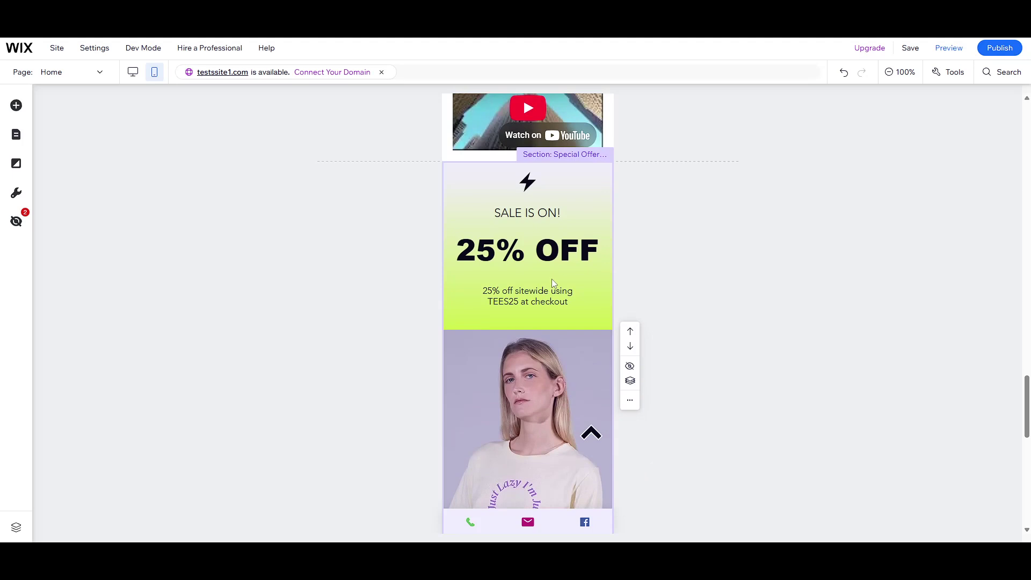
scroll(552, 279, "up", 3)
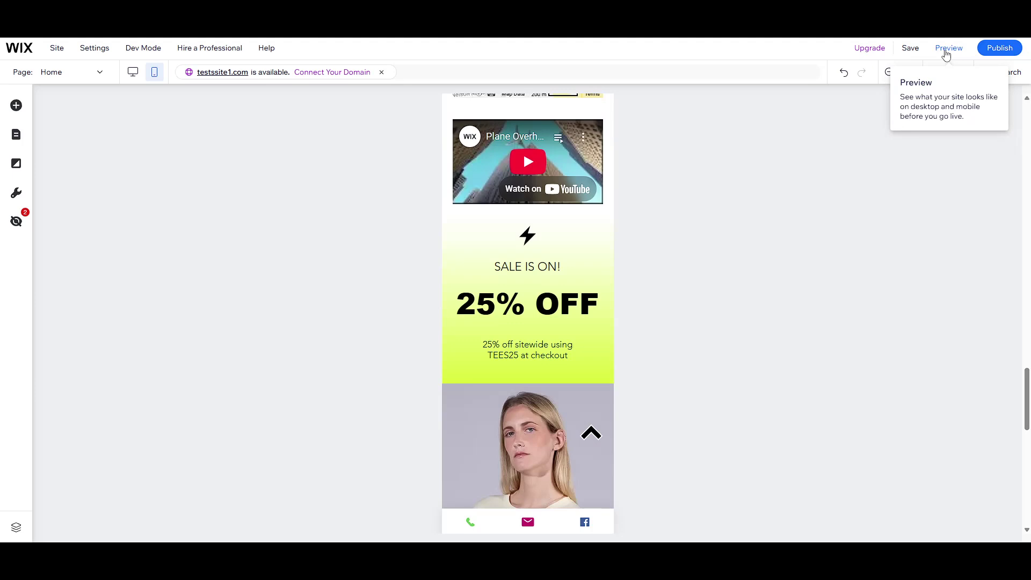
scroll(791, 187, "down", 3)
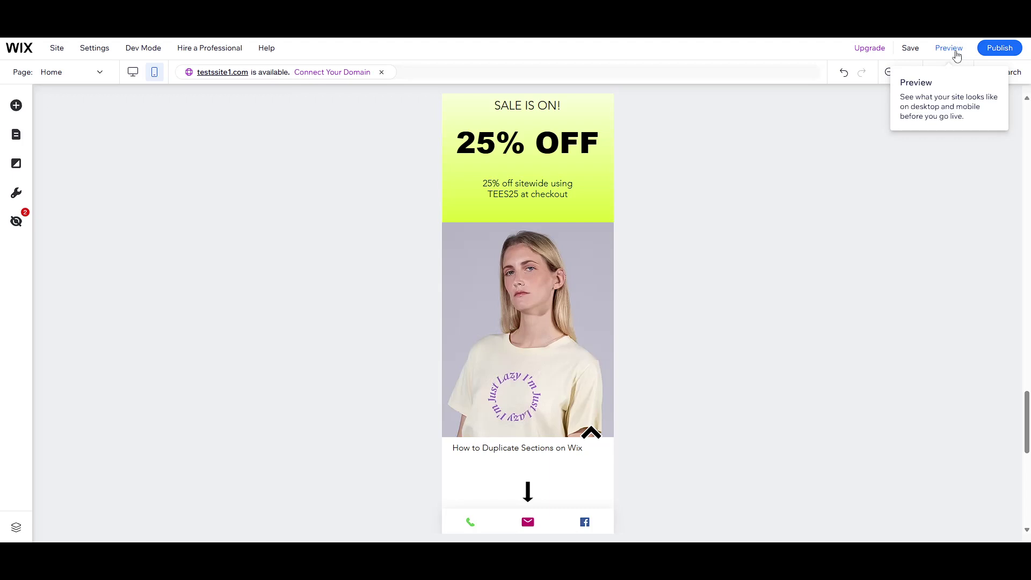
scroll(599, 185, "down", 4)
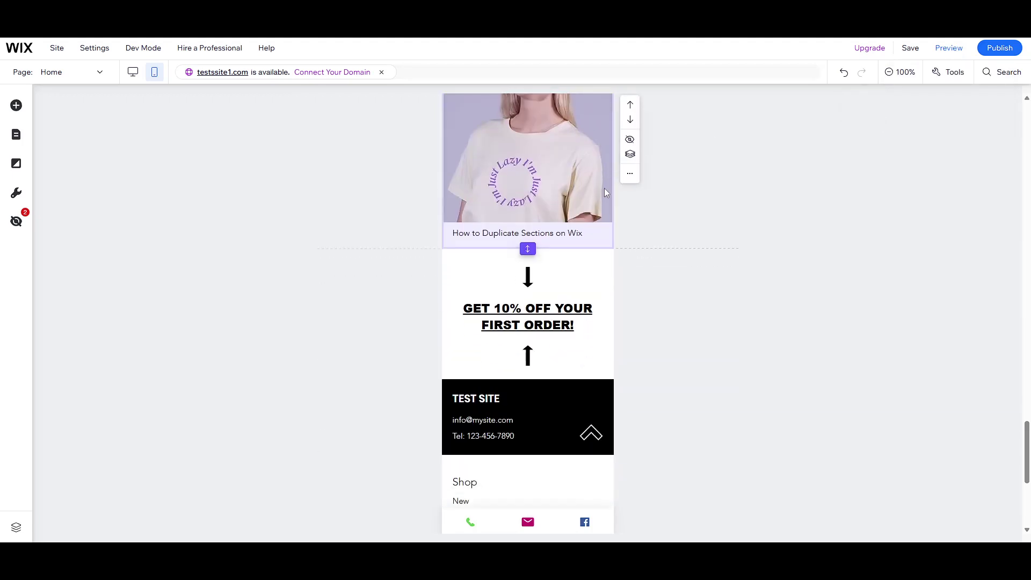
scroll(639, 246, "up", 3)
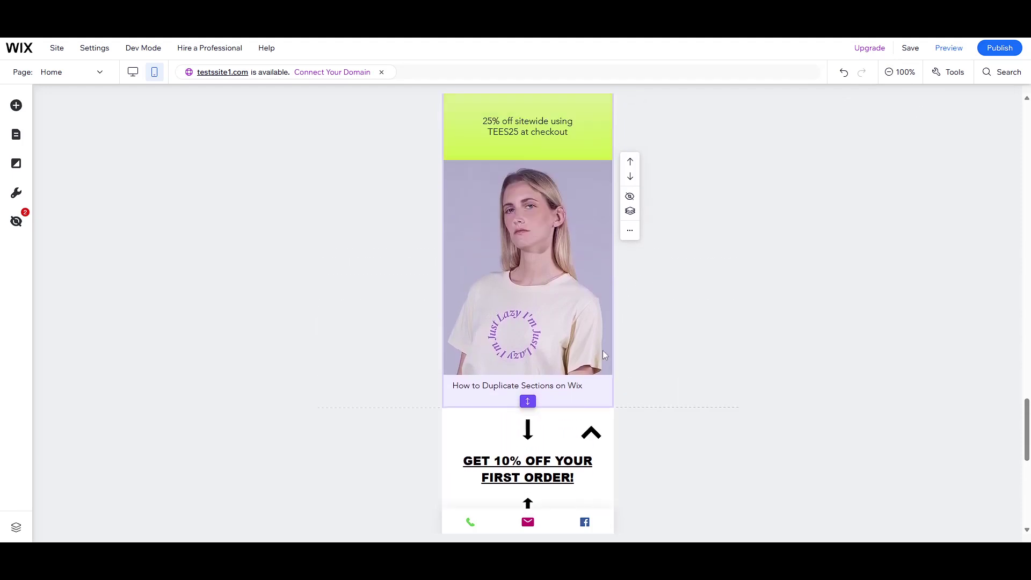
scroll(606, 423, "up", 10)
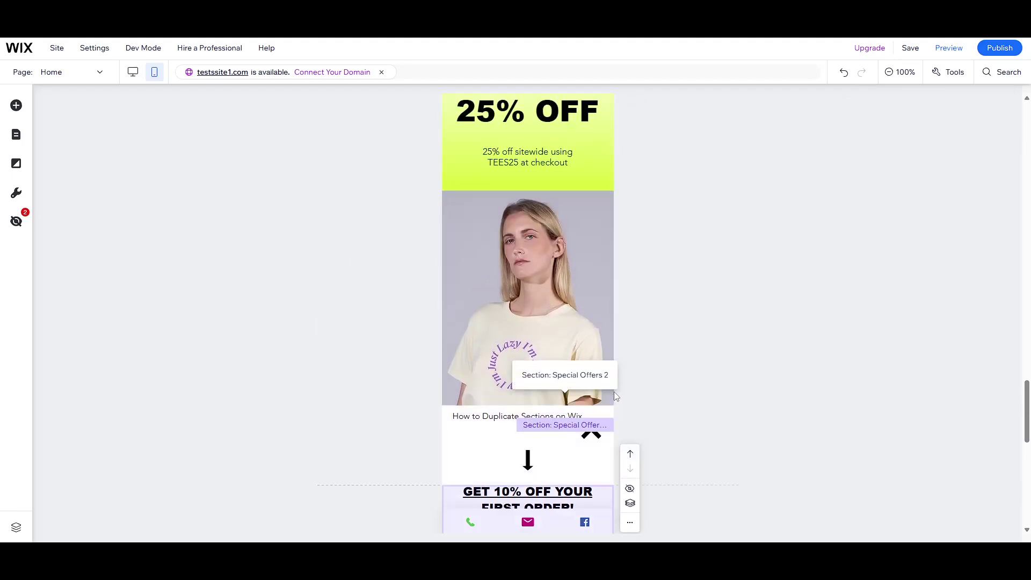
scroll(950, 301, "up", 5)
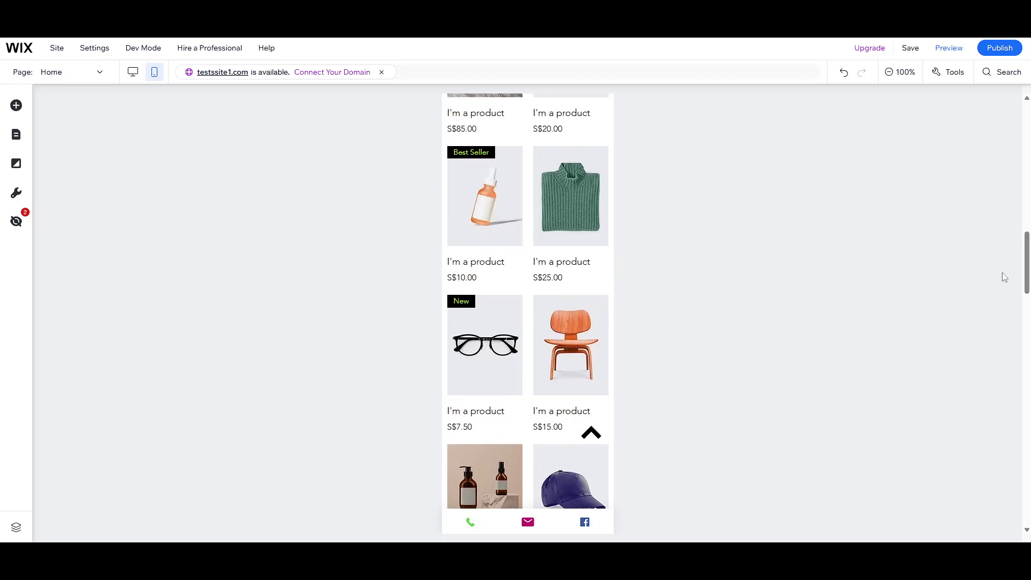
Move the language menu to the right edge of the Welcome section, above the TEST SHOP title.
left_click_drag(1023, 267, 1026, 123)
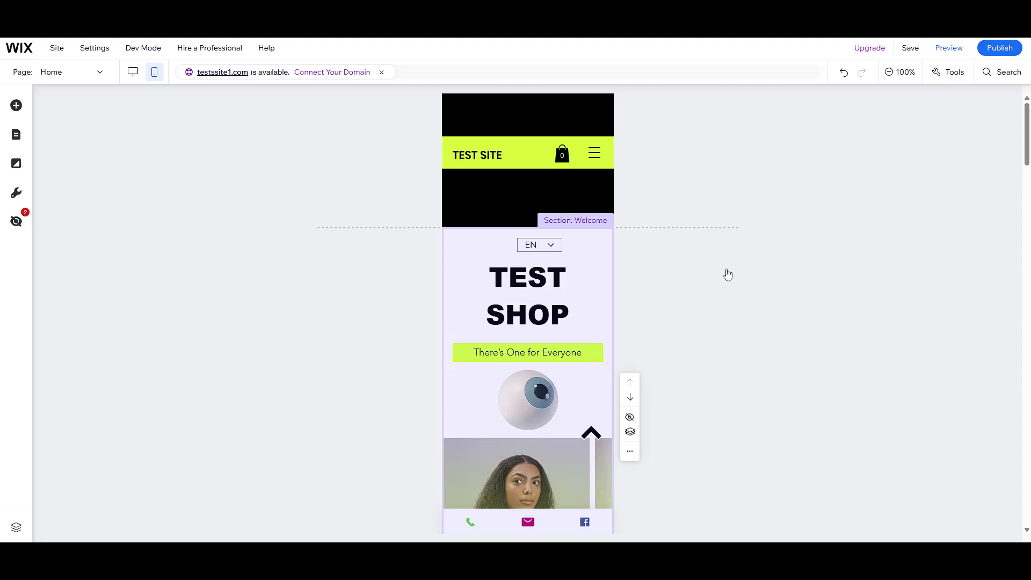
scroll(727, 275, "down", 2)
scroll(686, 263, "up", 2)
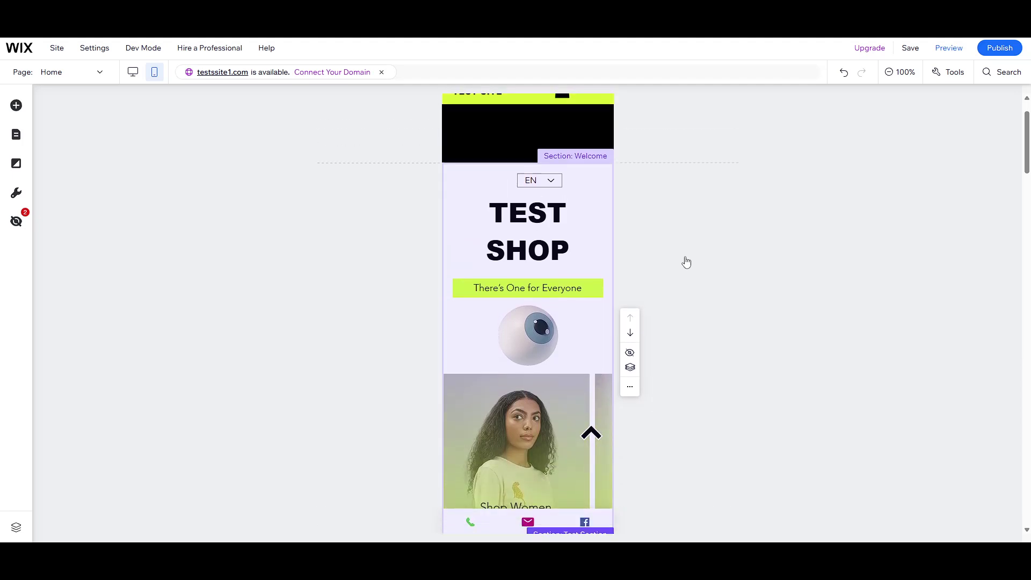
scroll(645, 256, "down", 3)
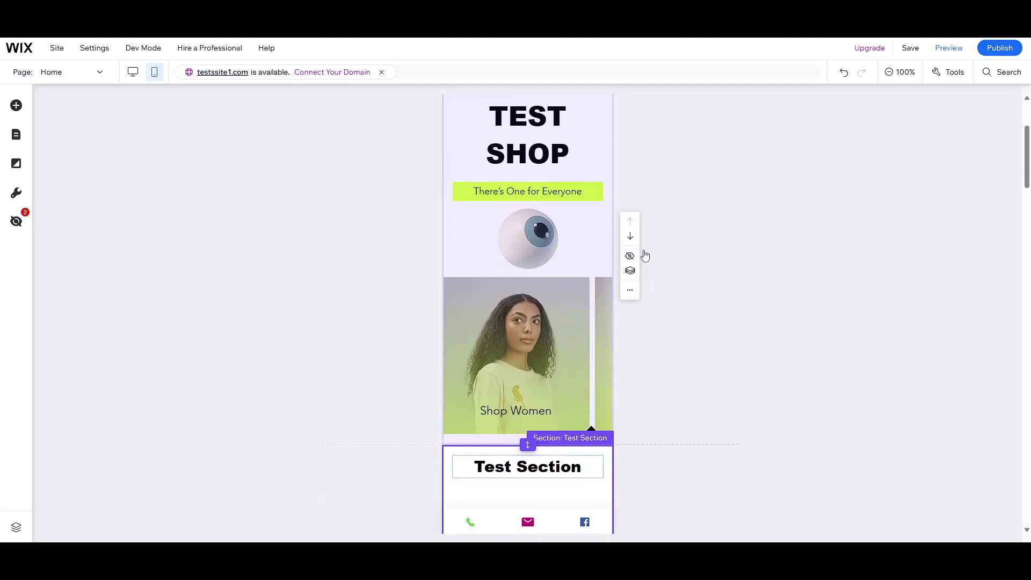
scroll(686, 219, "up", 3)
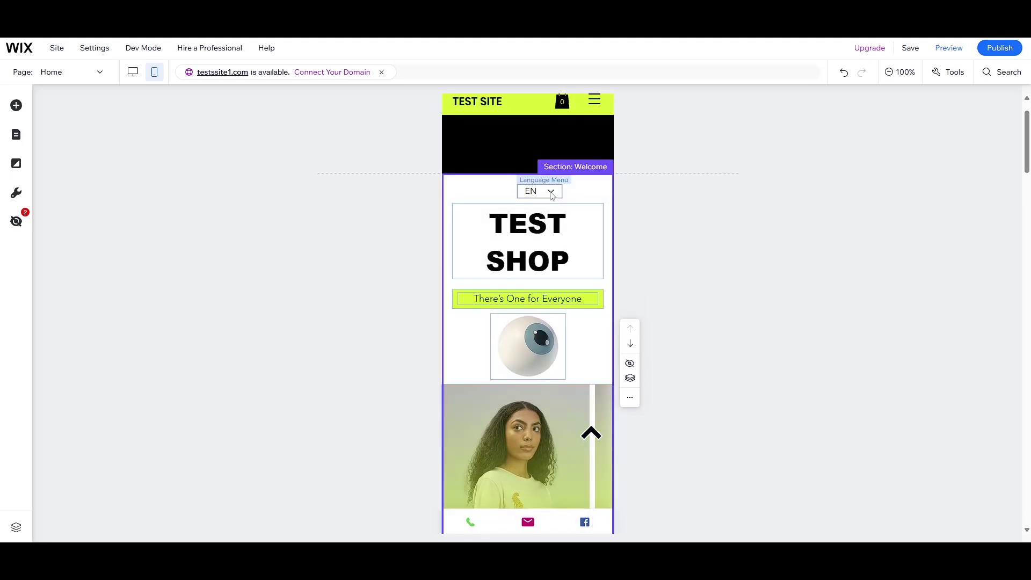
left_click_drag(547, 193, 589, 188)
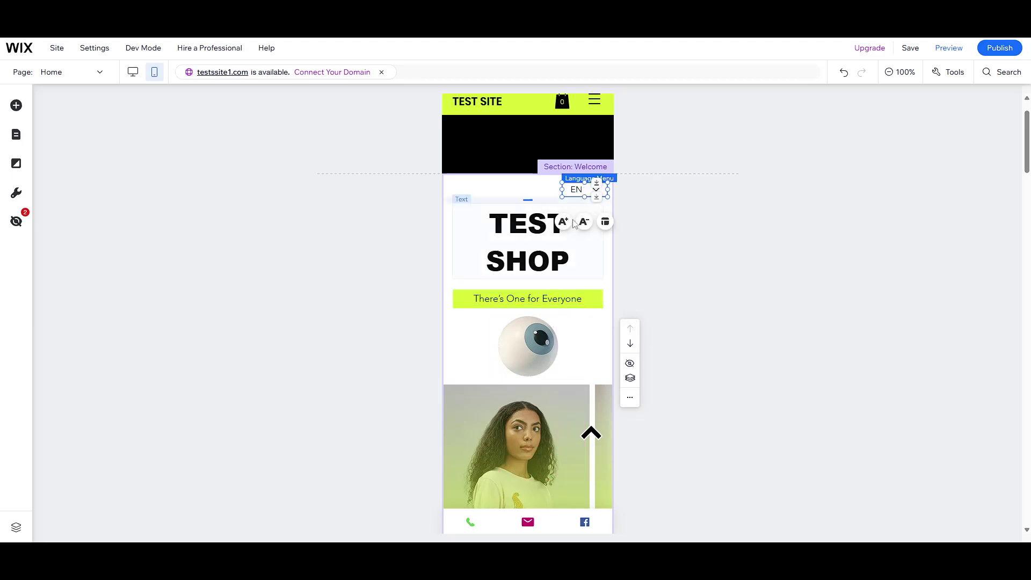